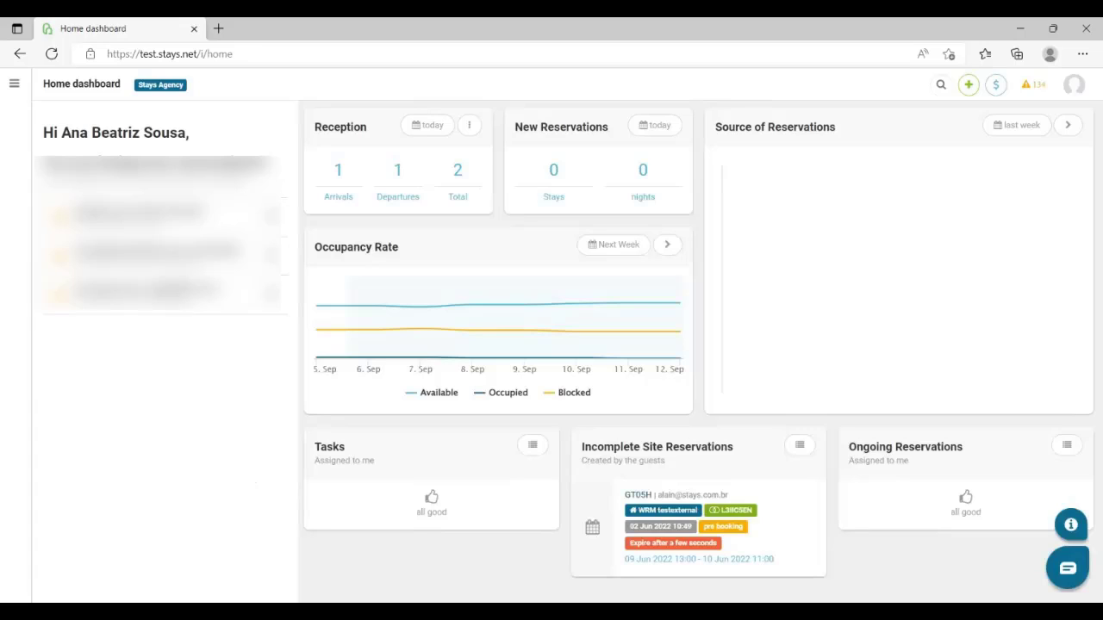
# Open the room settings of the Apartamento Stays listing from the active lodgings
pyautogui.click(14, 84)
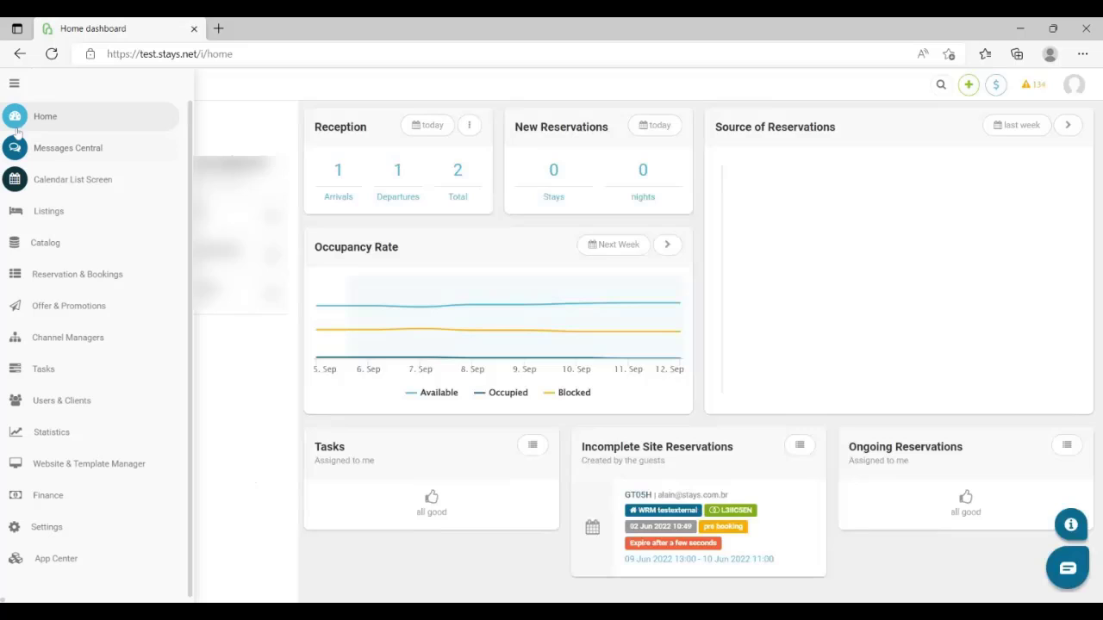
pyautogui.click(49, 211)
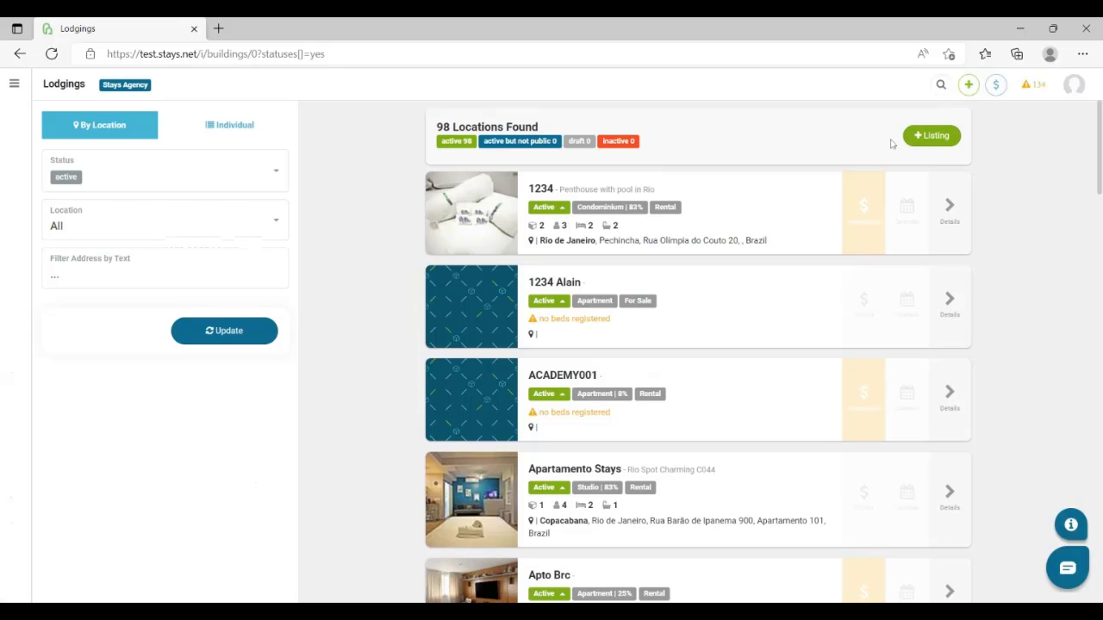
pyautogui.click(930, 135)
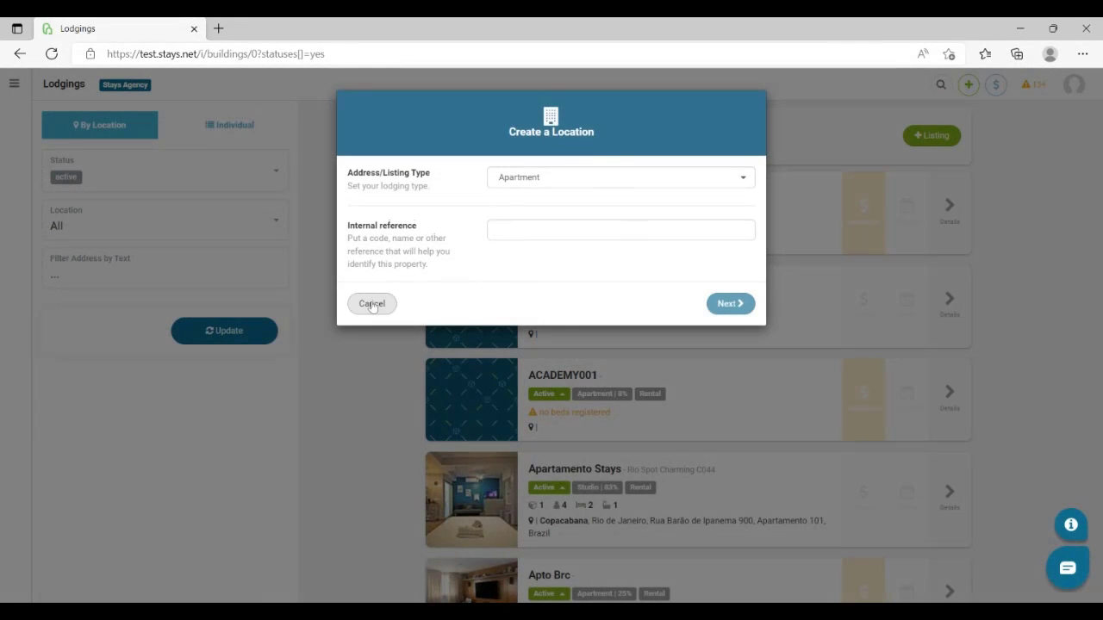
pyautogui.click(372, 304)
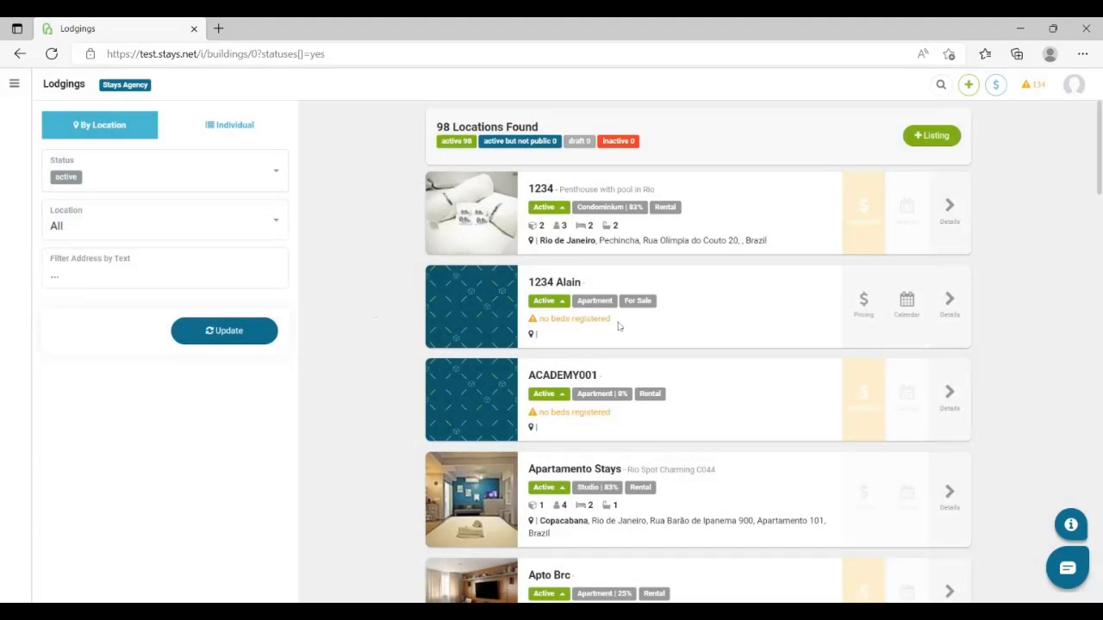
pyautogui.scroll(-2, 618, 326)
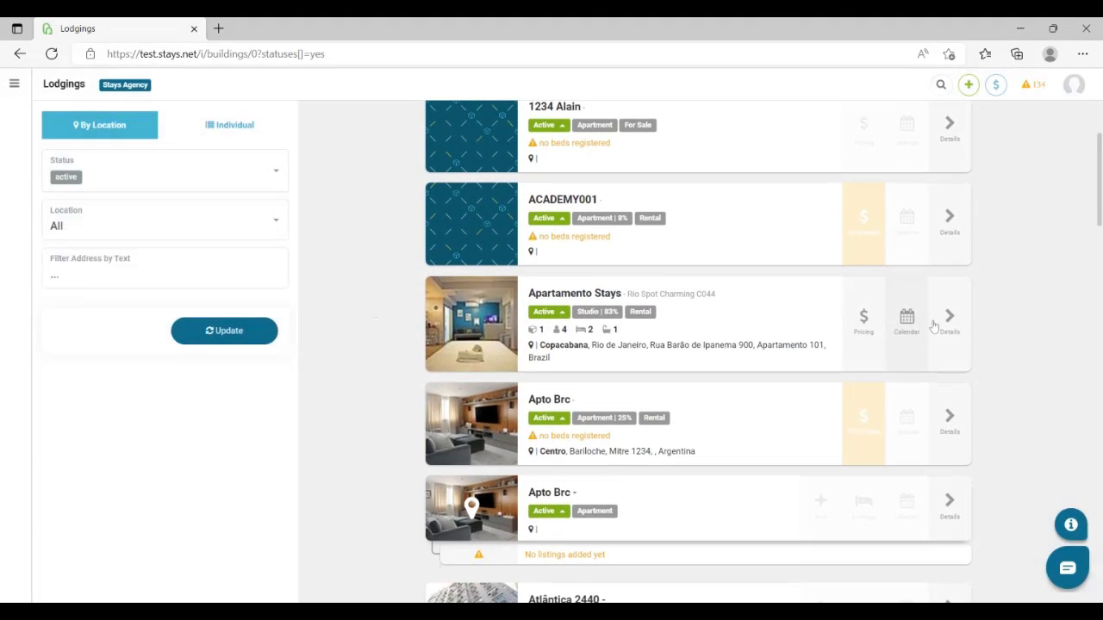
pyautogui.click(948, 326)
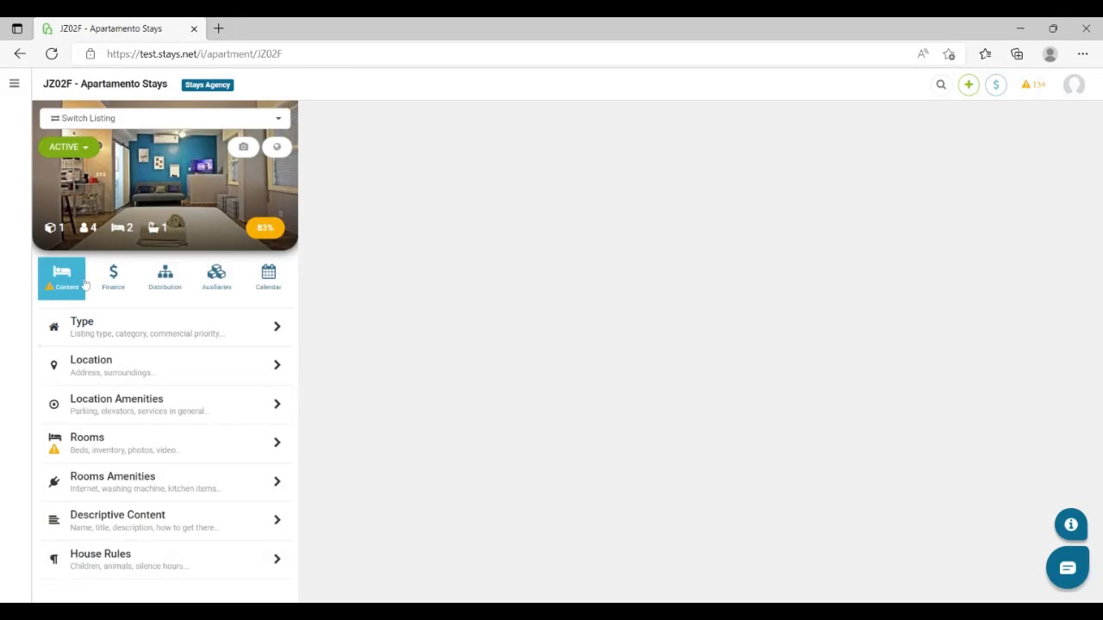
pyautogui.click(92, 453)
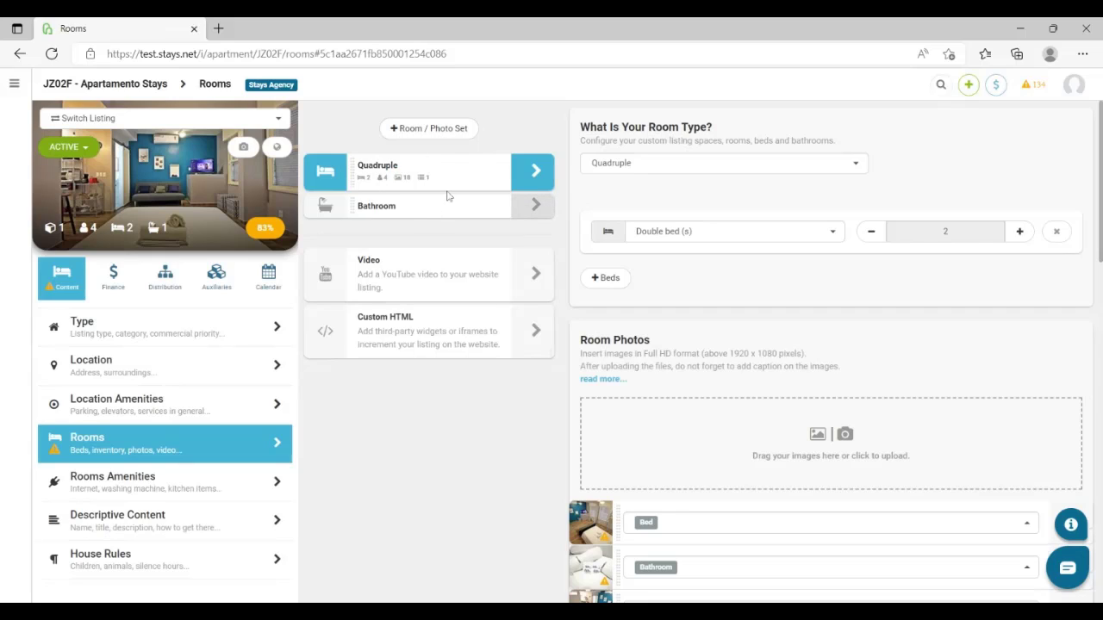
# Add a Double room with two single beds to the listing and save it
pyautogui.click(444, 131)
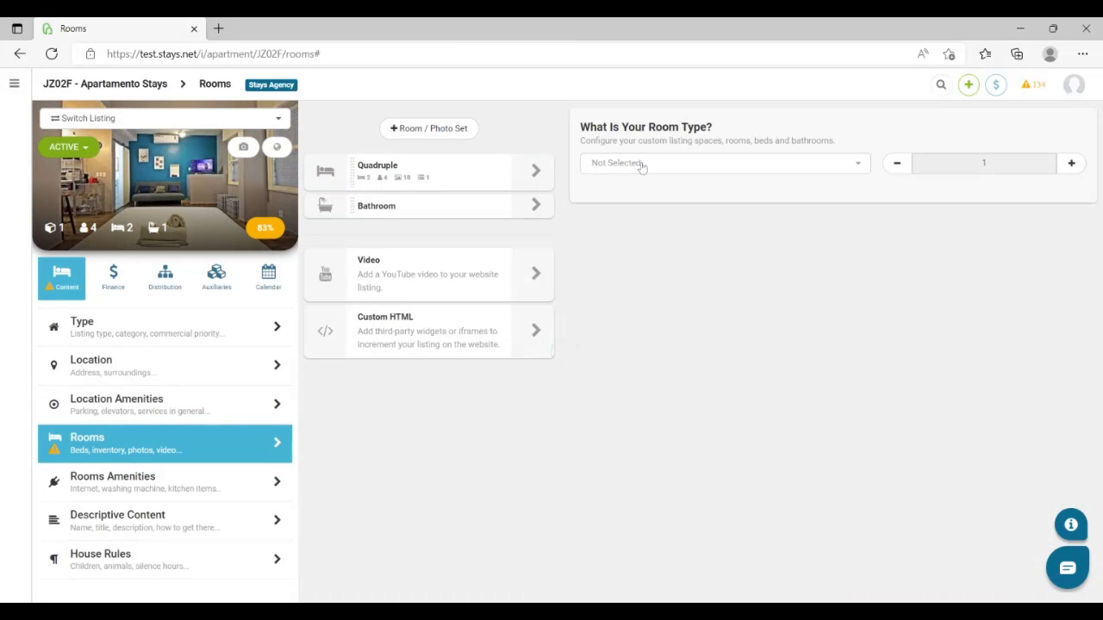
pyautogui.click(847, 171)
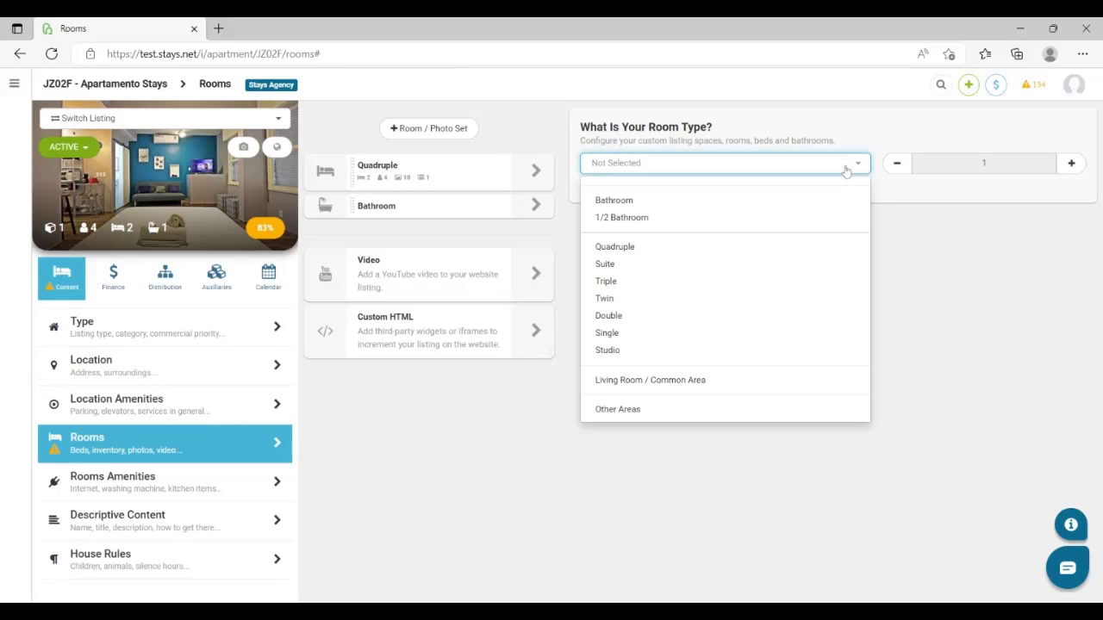
pyautogui.click(655, 320)
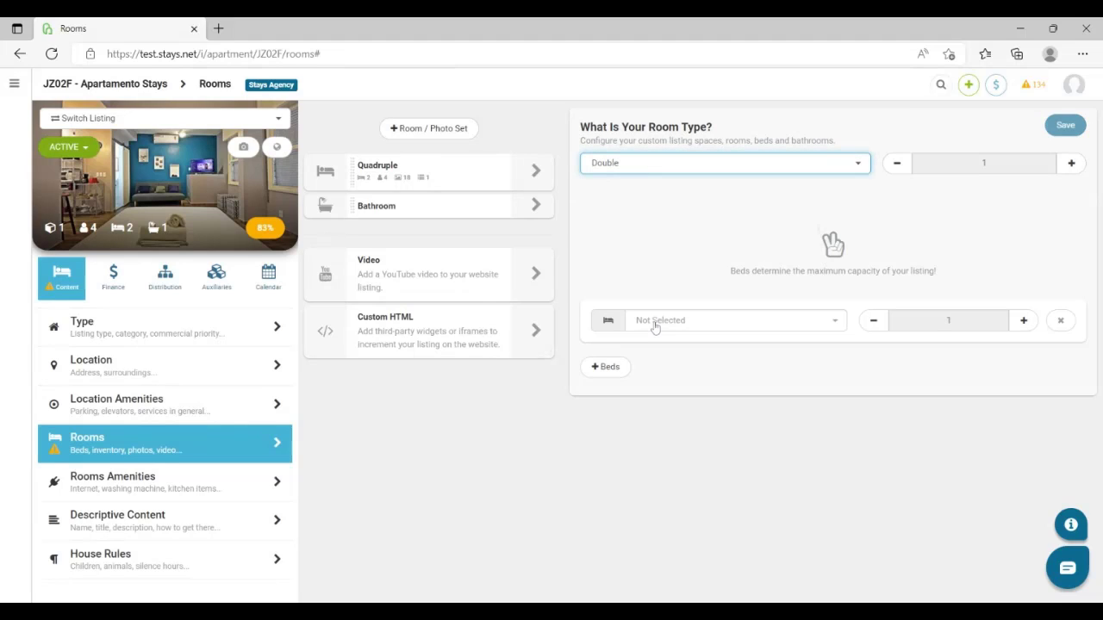
pyautogui.click(731, 325)
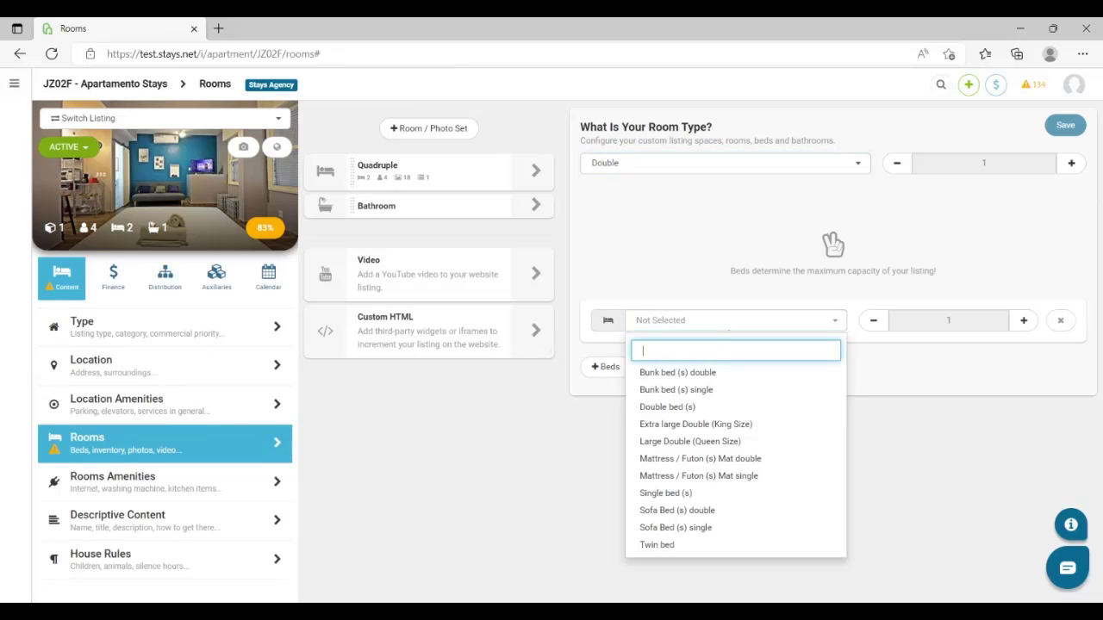
pyautogui.click(680, 496)
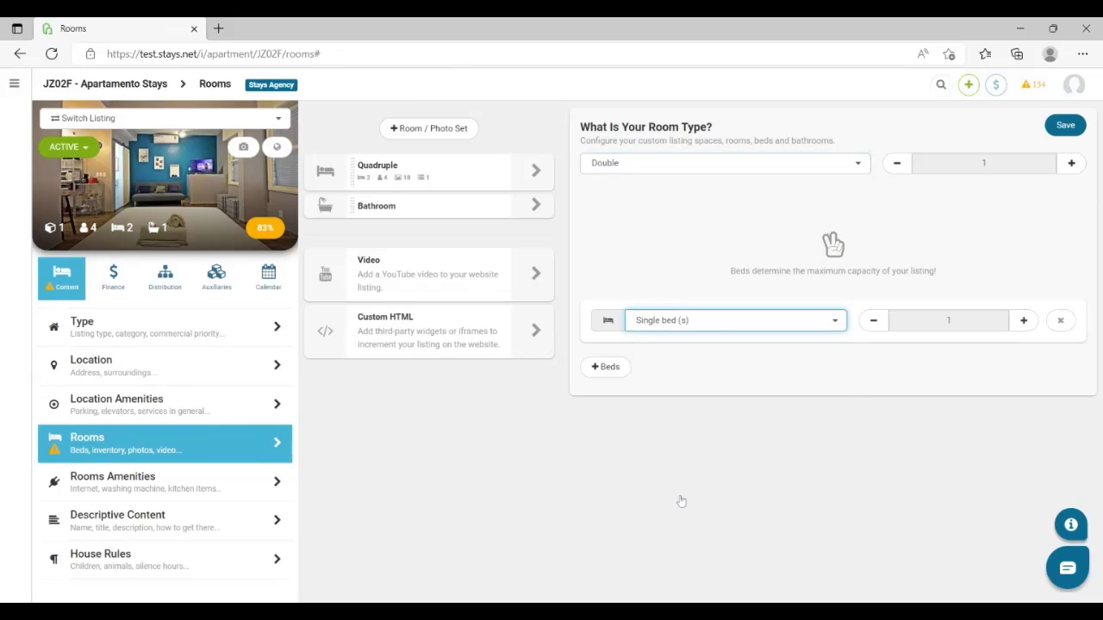
pyautogui.click(1024, 321)
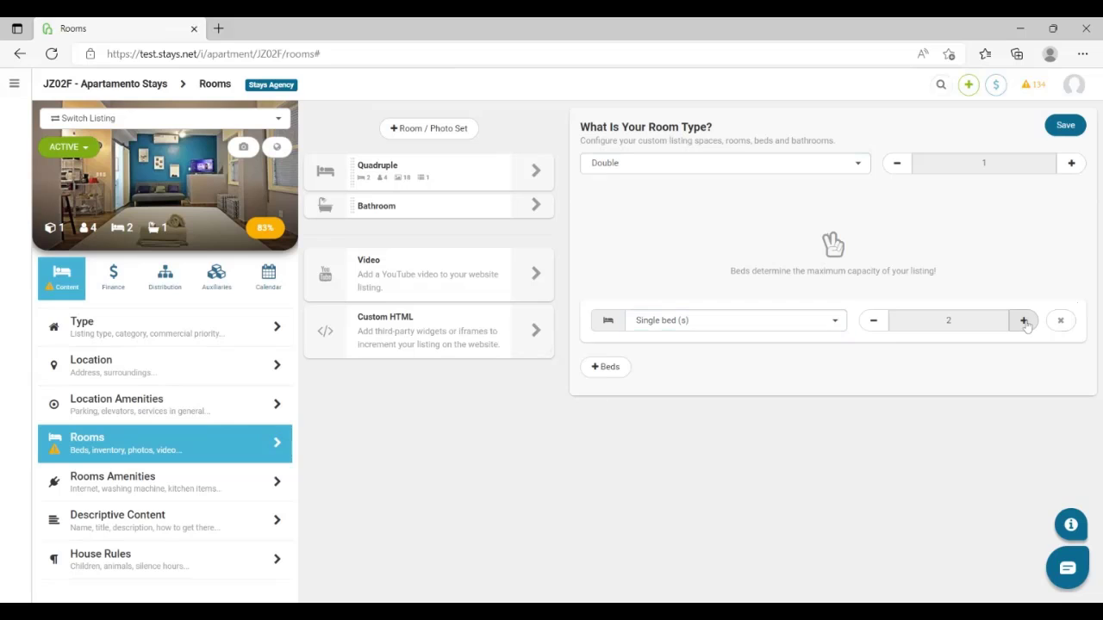
pyautogui.click(1066, 127)
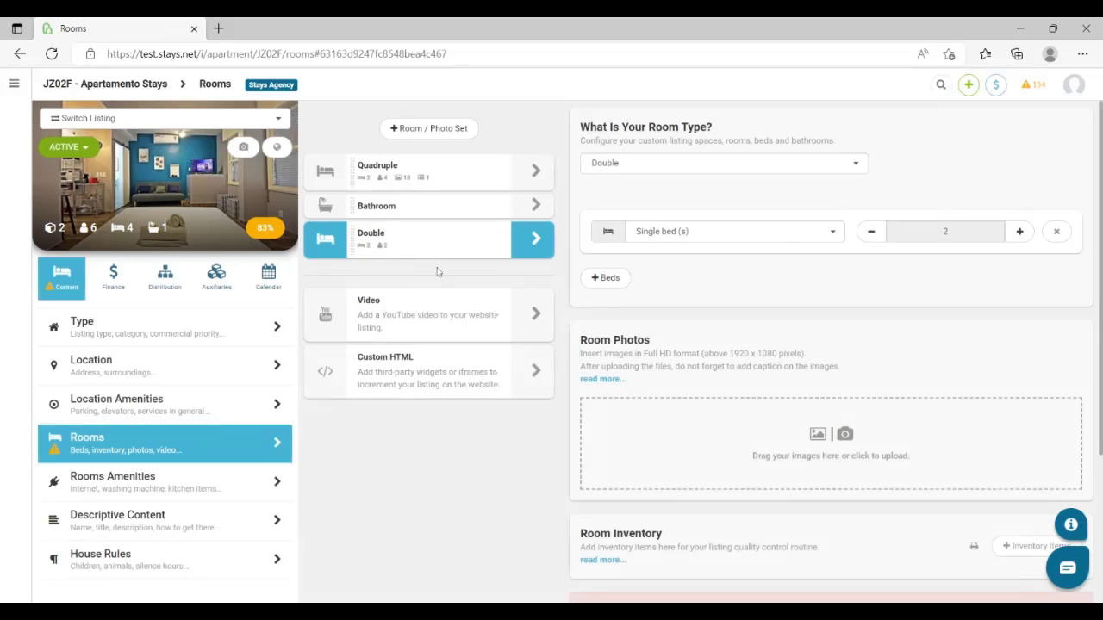
# Add one single sofa bed to the Double room and save the room
pyautogui.click(604, 285)
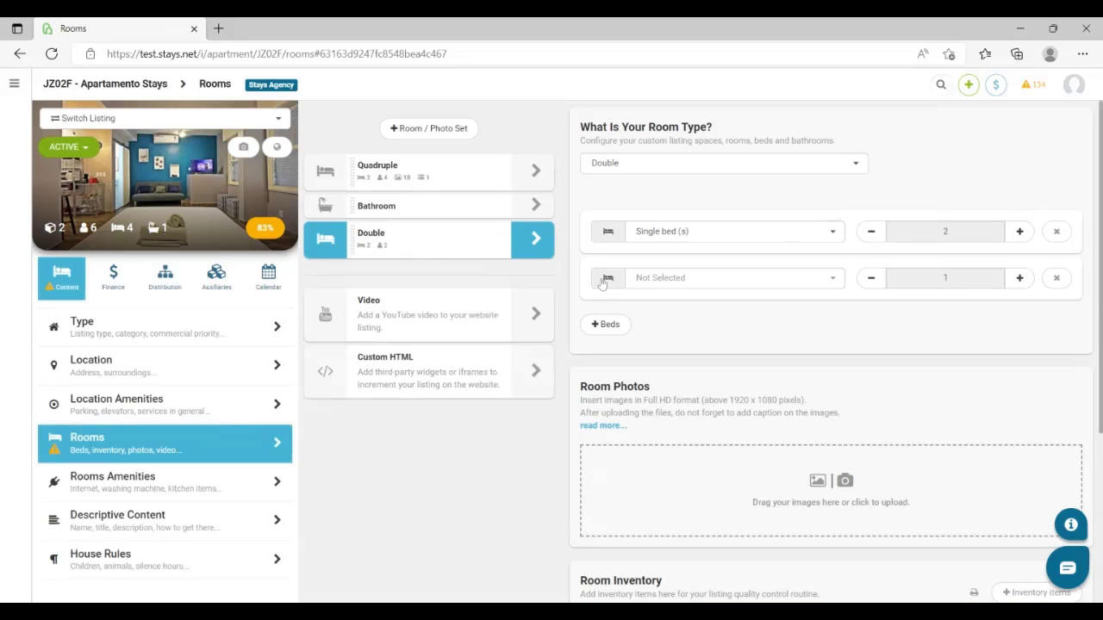
pyautogui.click(793, 284)
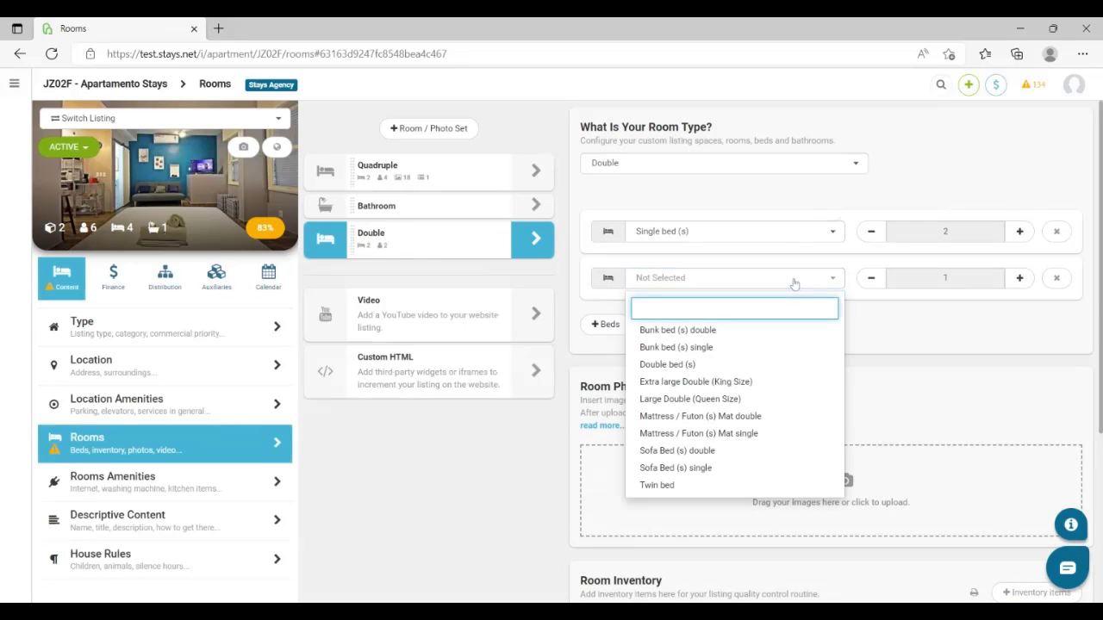
pyautogui.click(697, 470)
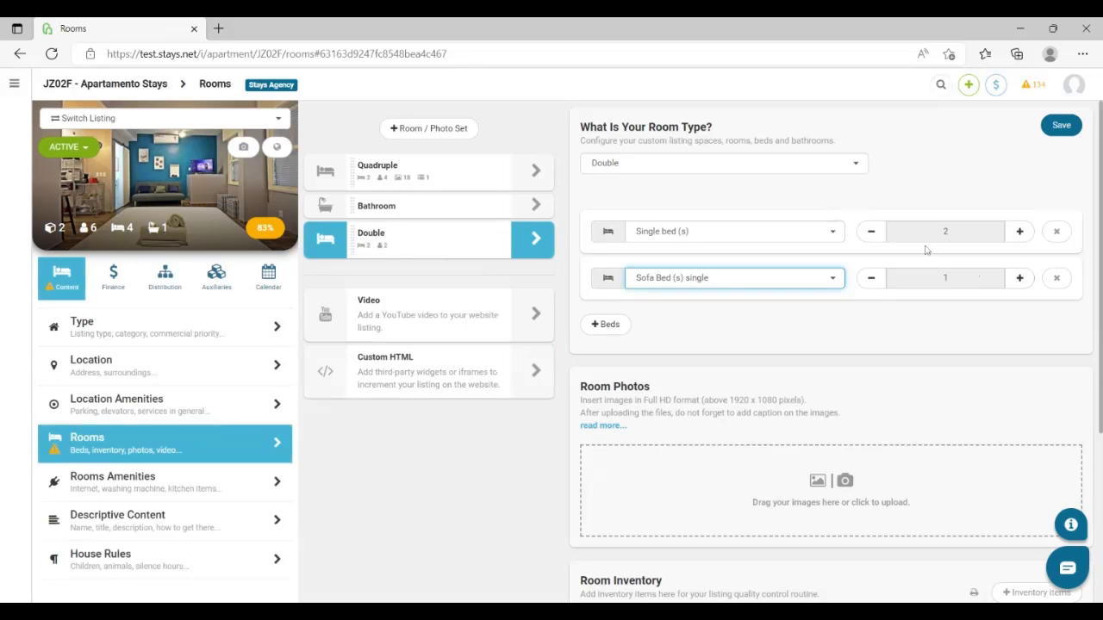
pyautogui.click(1062, 127)
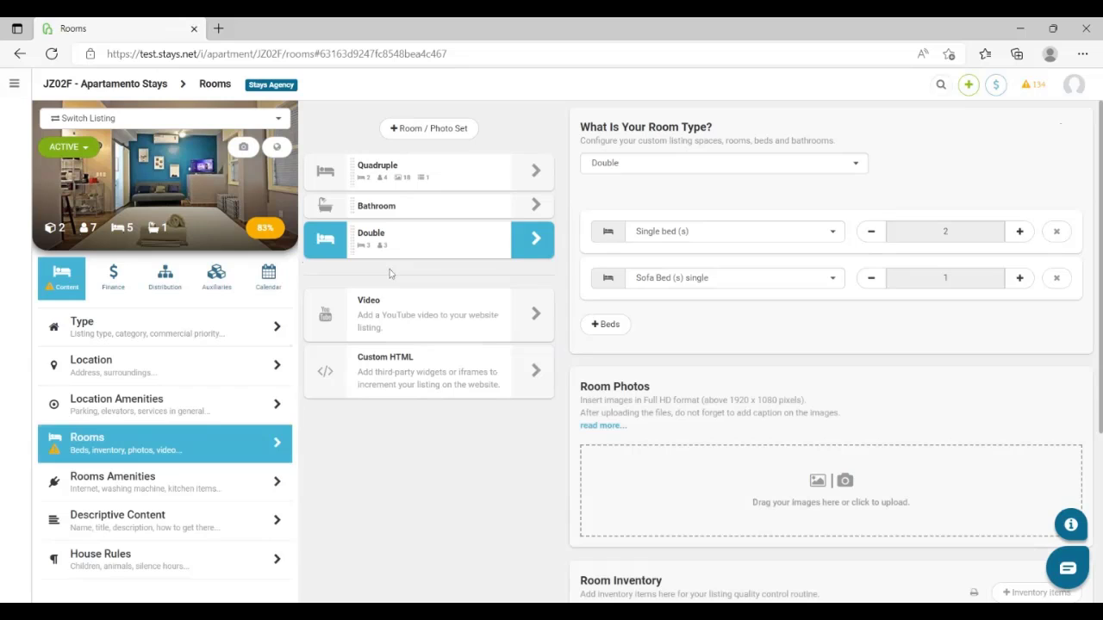
# Add two Single rooms, each with one single bed, and save them
pyautogui.click(418, 131)
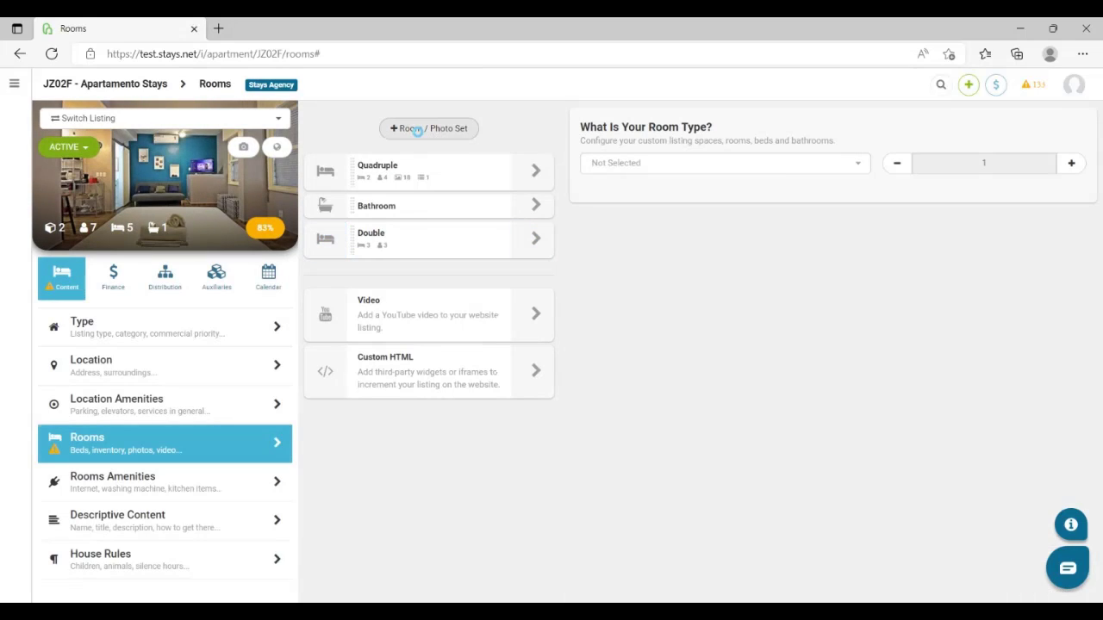
pyautogui.click(702, 165)
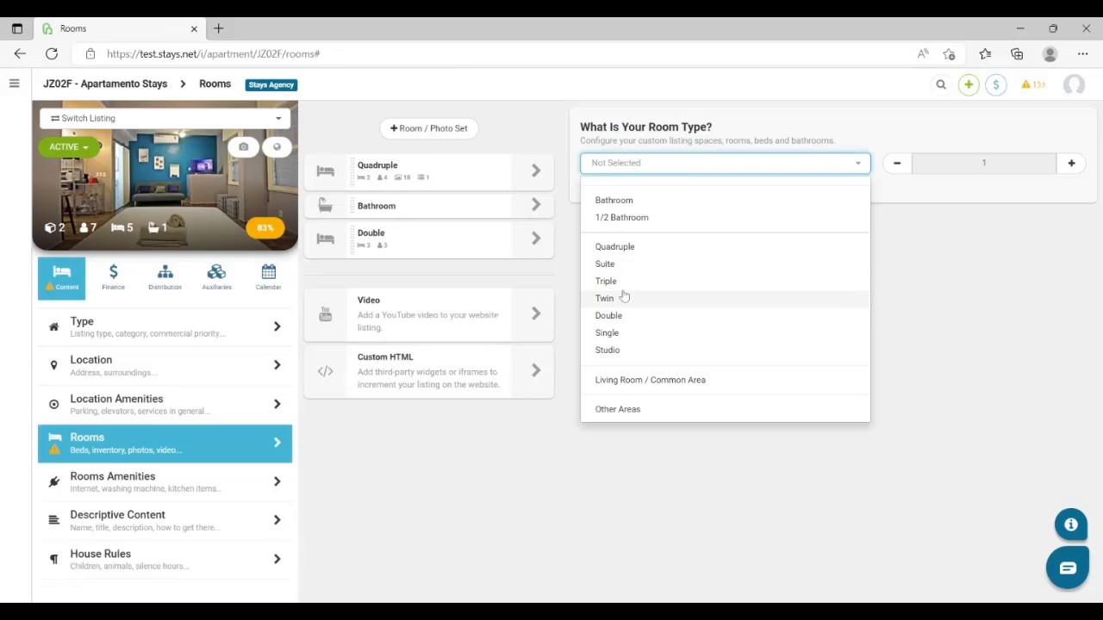
pyautogui.click(612, 333)
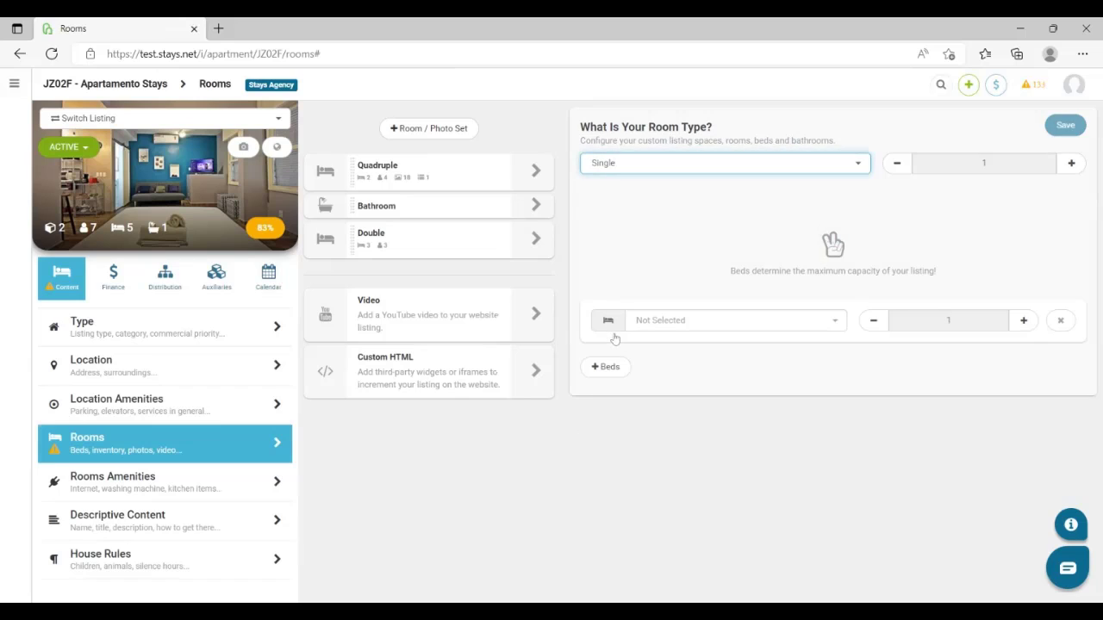
pyautogui.click(823, 320)
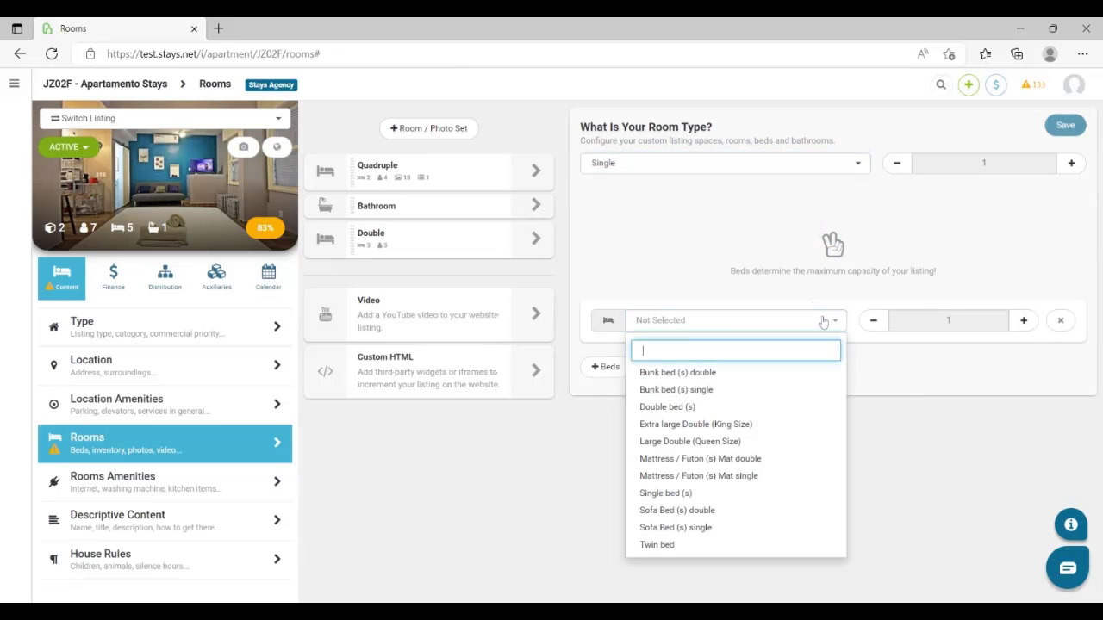
pyautogui.click(685, 496)
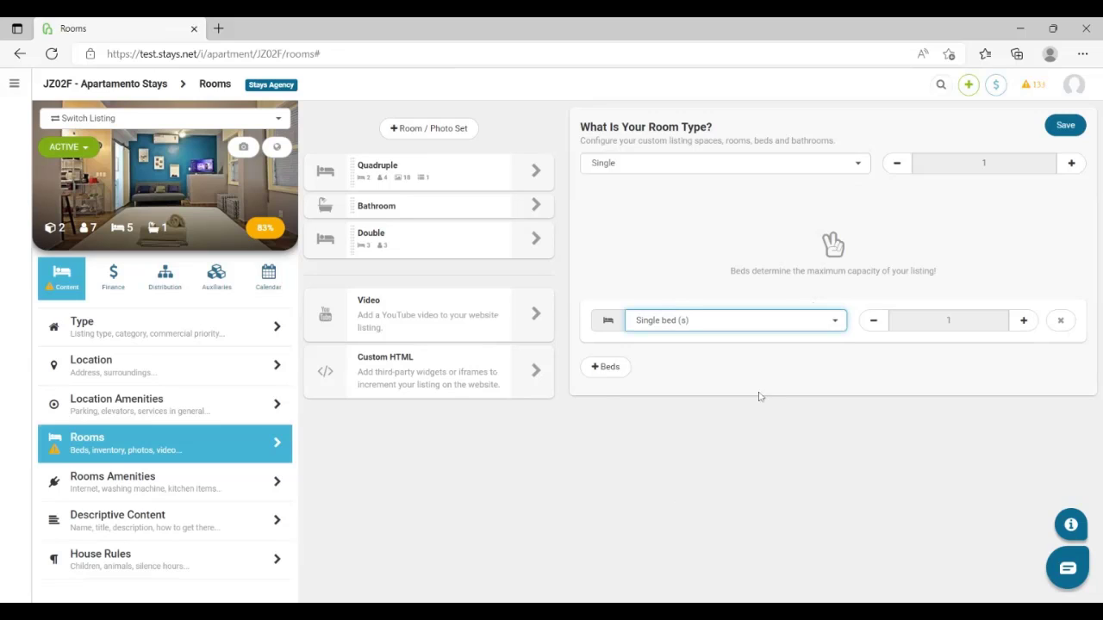
pyautogui.click(1070, 164)
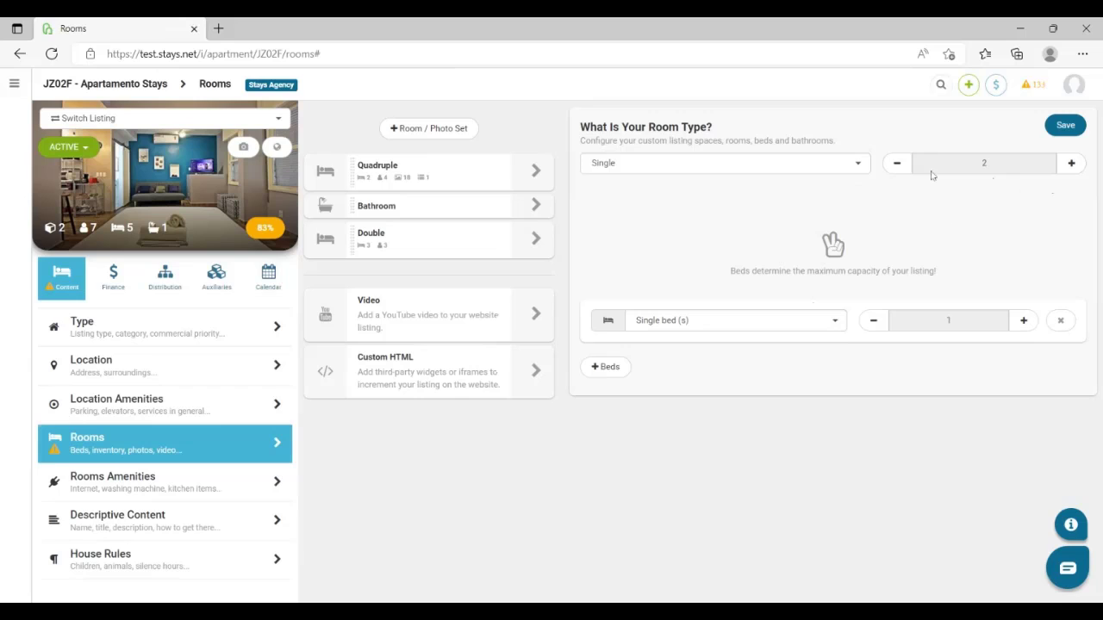
pyautogui.click(1081, 127)
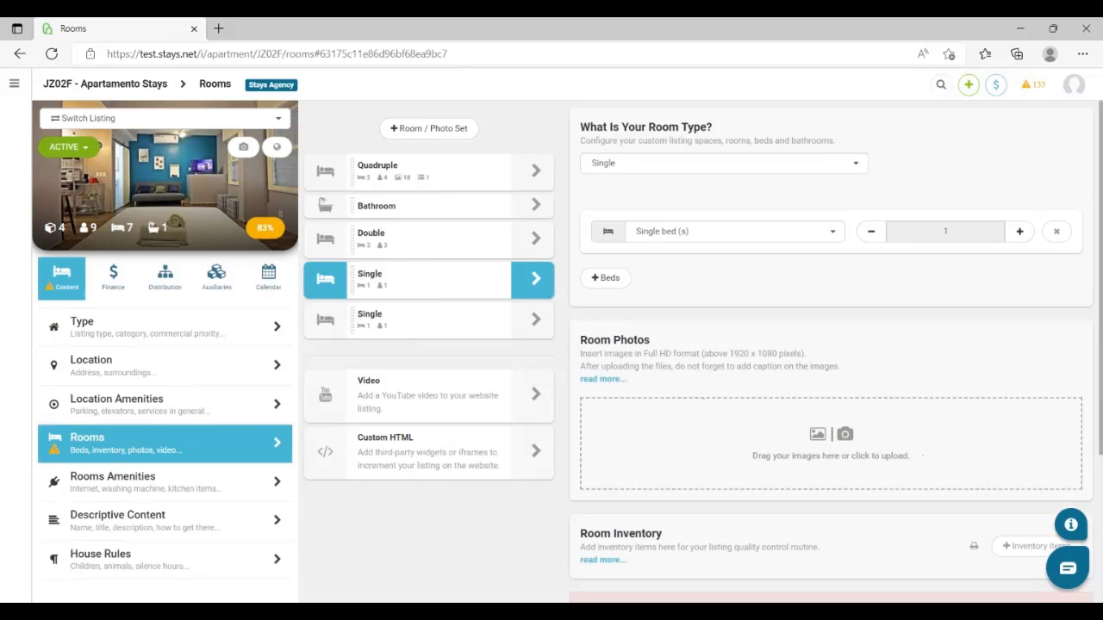
# Move the Quadruple room's second photo, captioned Bathroom, to first place, and move the last Single room up to directly below Quadruple
pyautogui.click(536, 169)
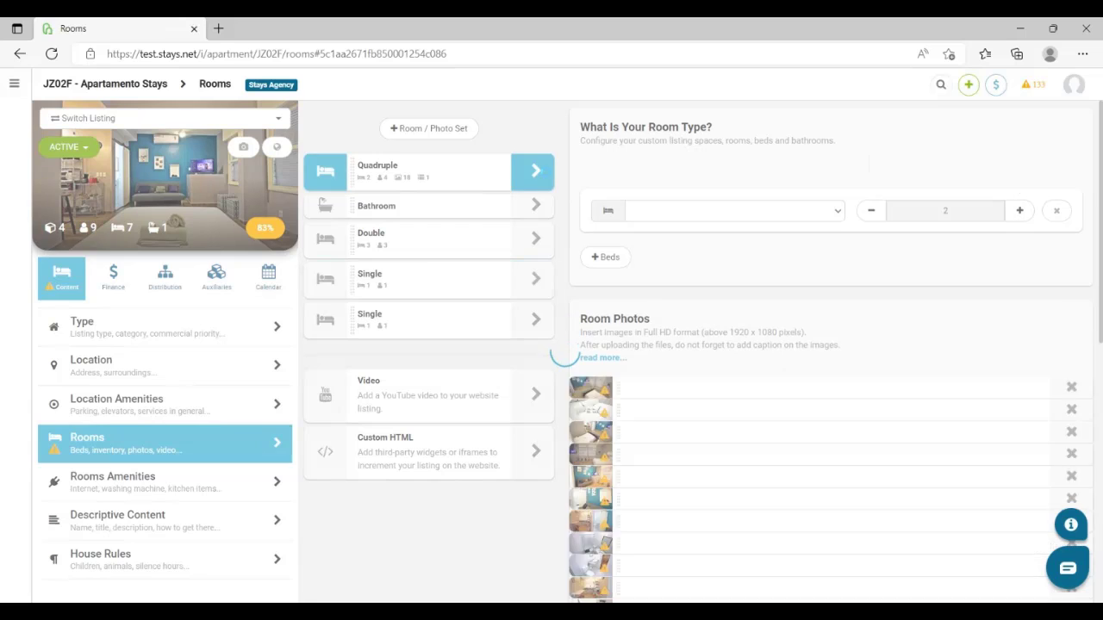
pyautogui.scroll(-3, 691, 398)
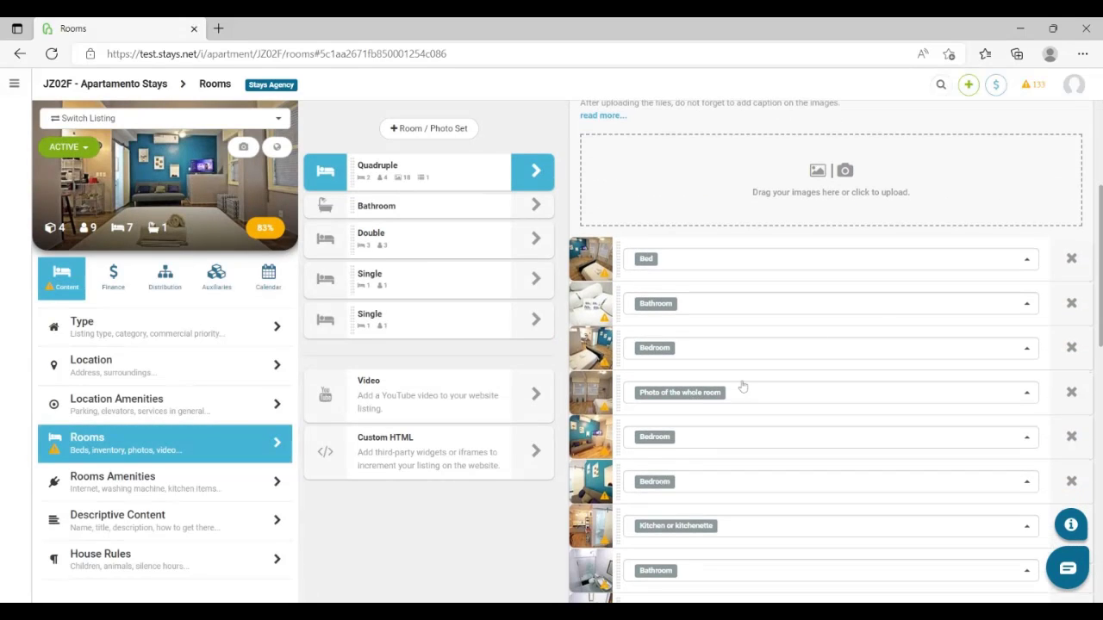
pyautogui.click(1022, 262)
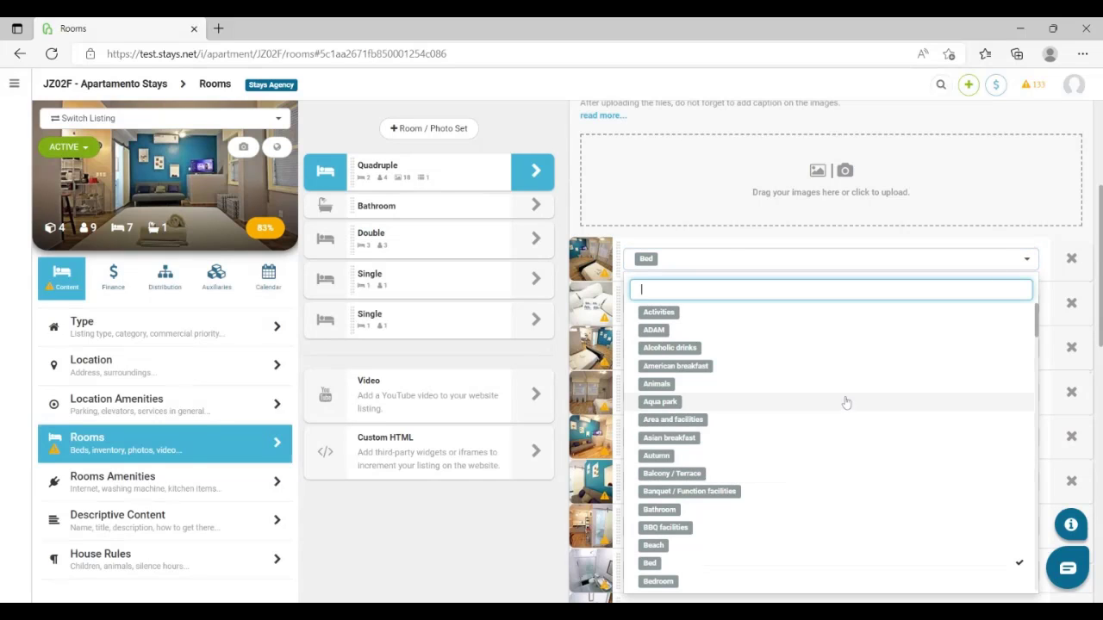
pyautogui.click(1028, 262)
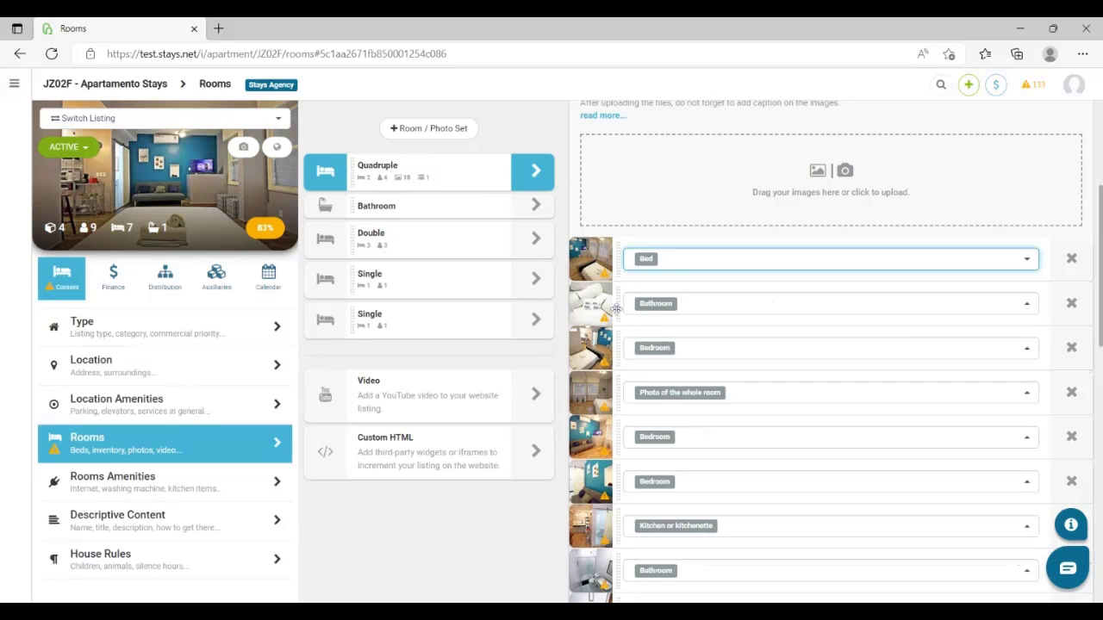
pyautogui.moveTo(617, 308); pyautogui.dragTo(626, 257)
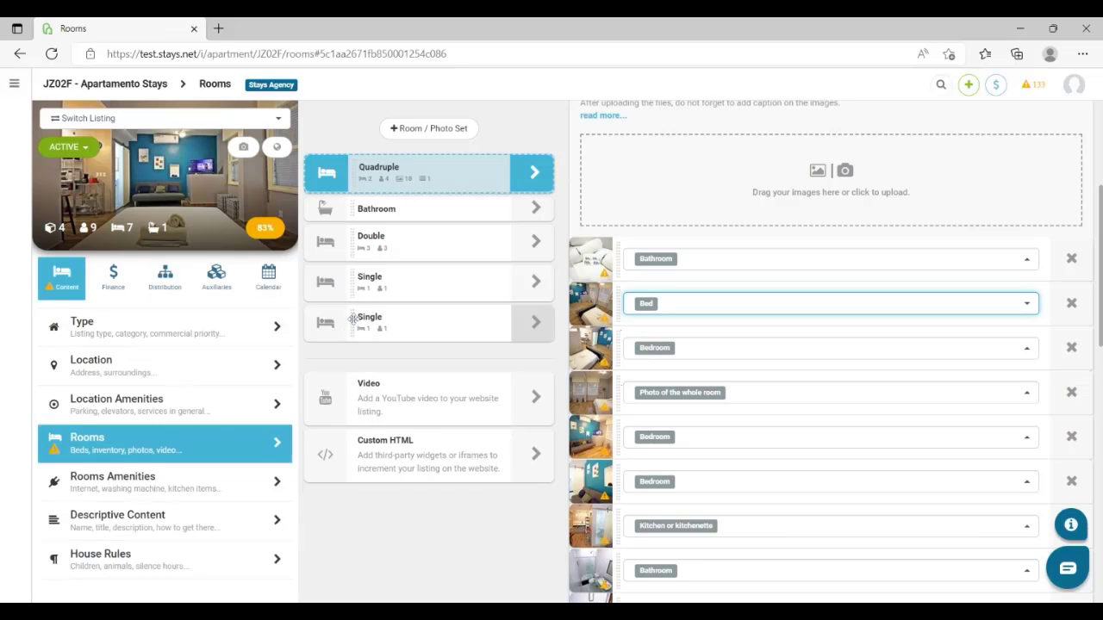
pyautogui.moveTo(353, 322); pyautogui.dragTo(367, 207)
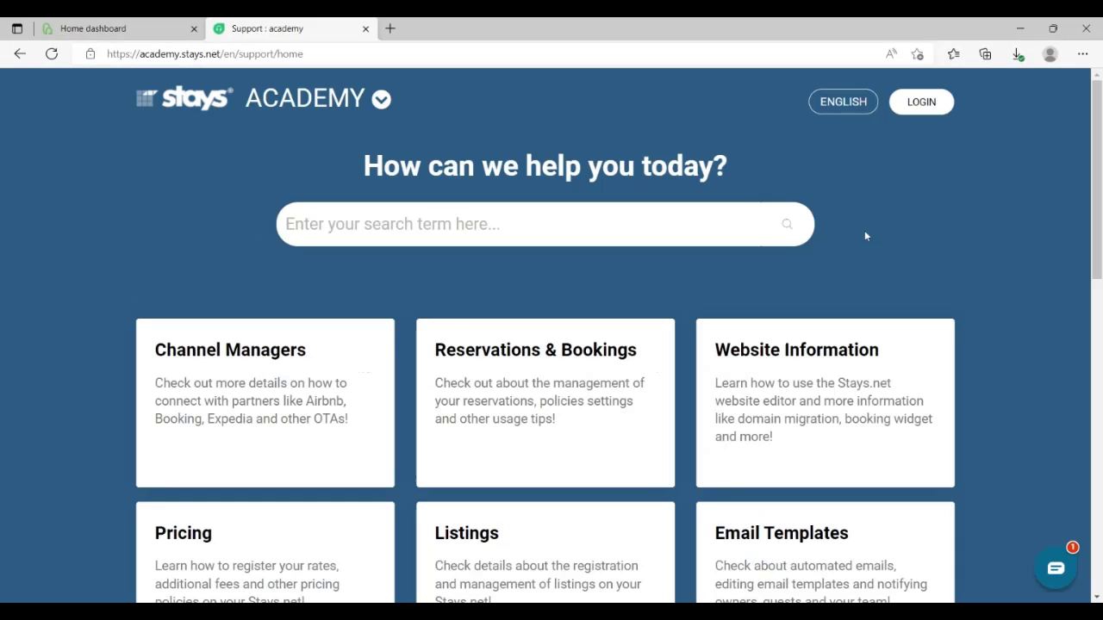
pyautogui.scroll(-6, 866, 235)
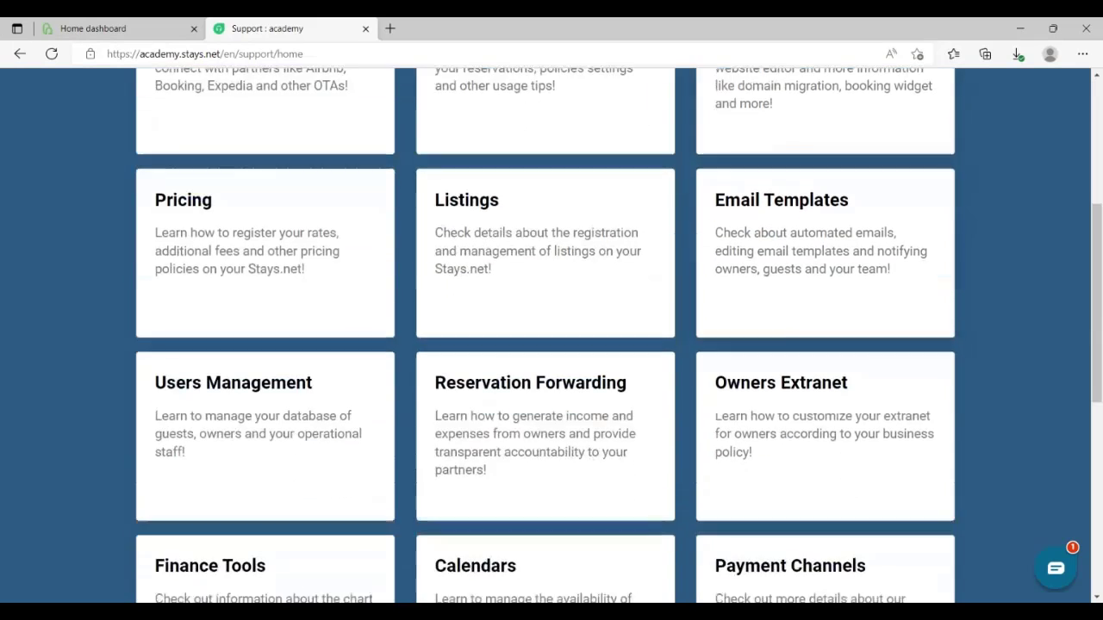
pyautogui.scroll(-4, 552, 336)
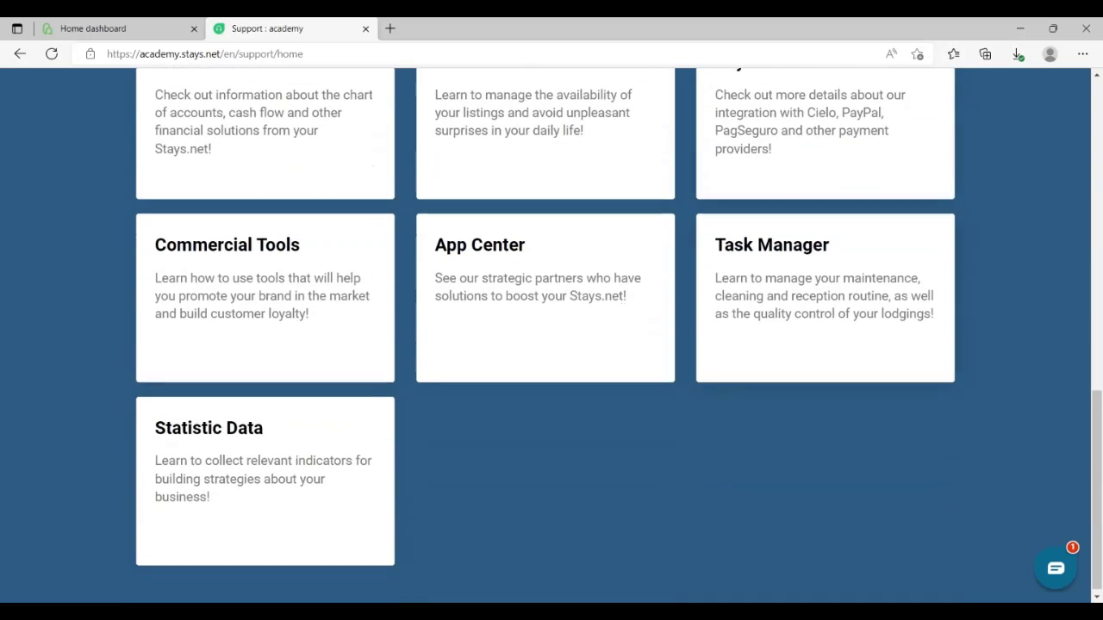
pyautogui.scroll(5, 552, 336)
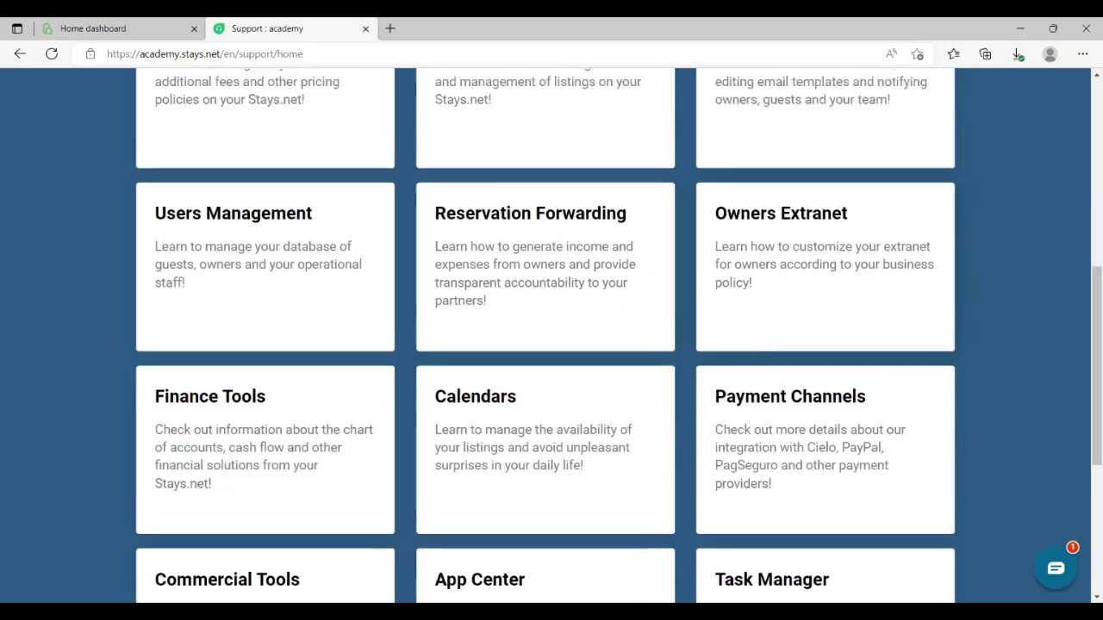